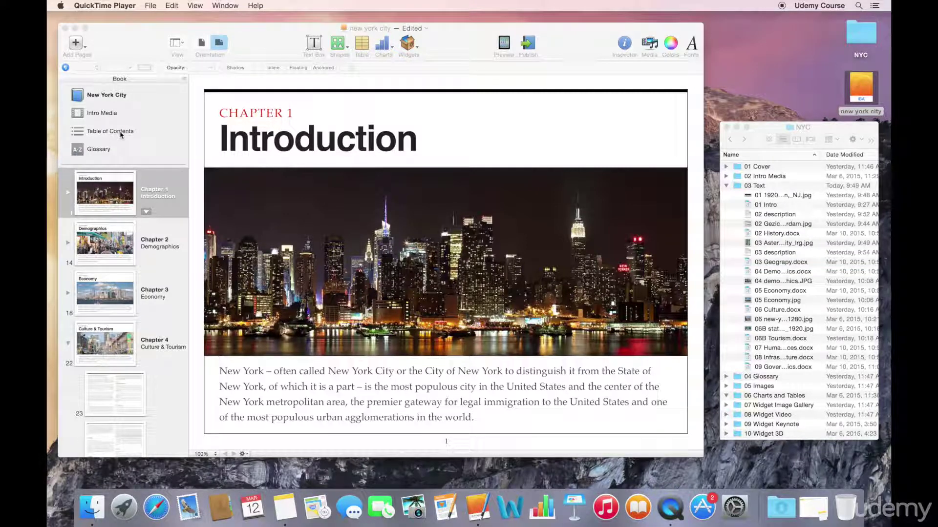
- Bring iBooks Author to the front, showing the New York City book's Chapter 1 Introduction contents
left_click(121, 135)
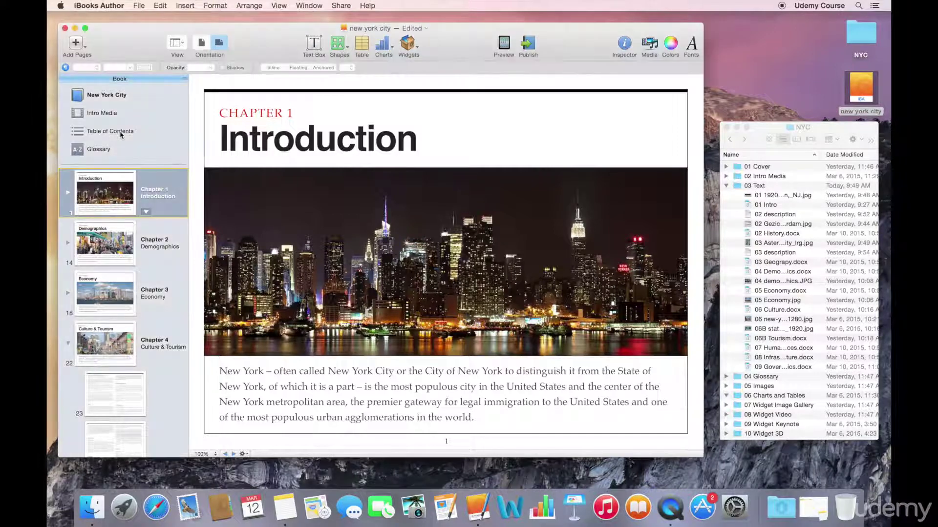
left_click(120, 136)
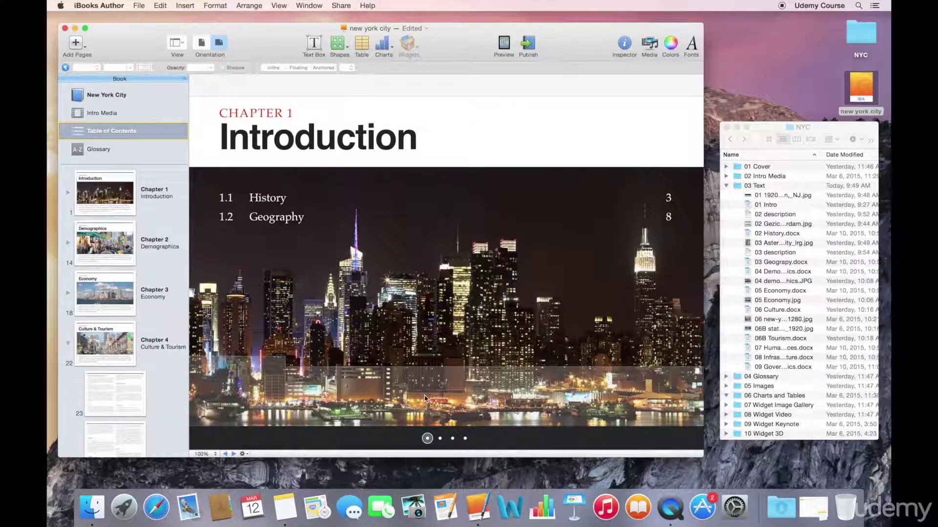
- Page the table of contents from Introduction through Chapter 2 Demographics to Chapter 3 Economy
left_click(440, 440)
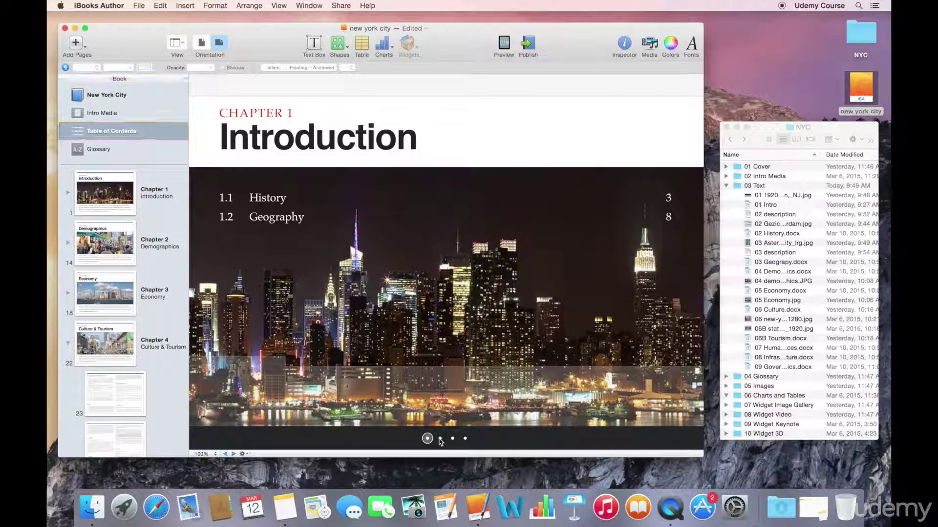
left_click(441, 440)
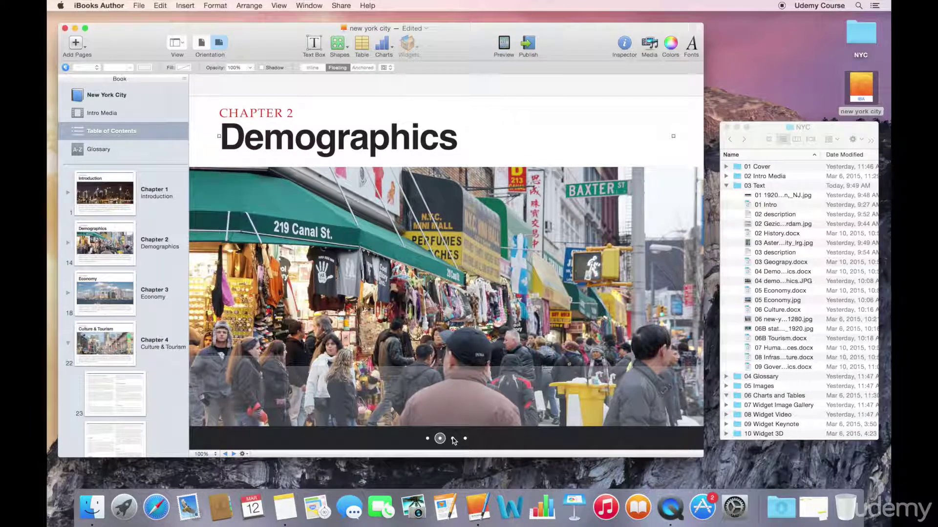
left_click(452, 440)
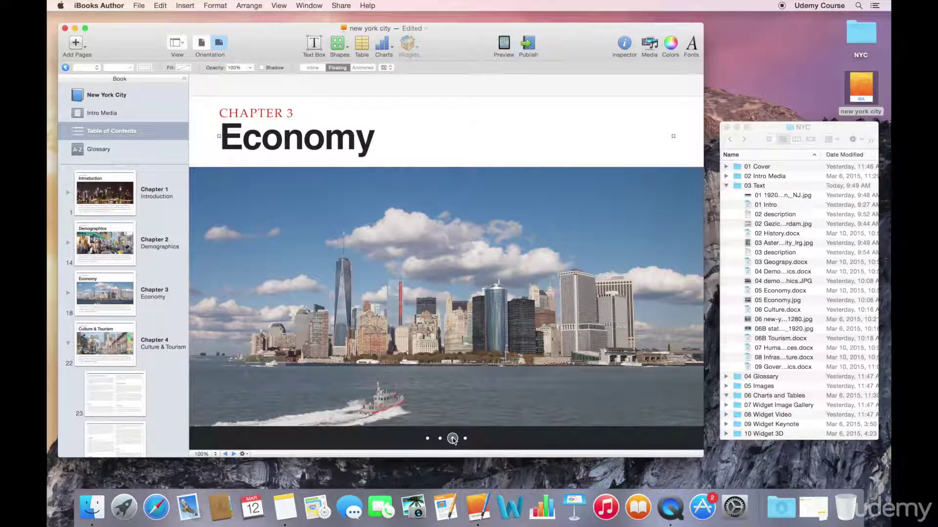
- Preview the book in iBooks for Mac on this computer and dismiss the portrait-orientation notice
left_click(503, 47)
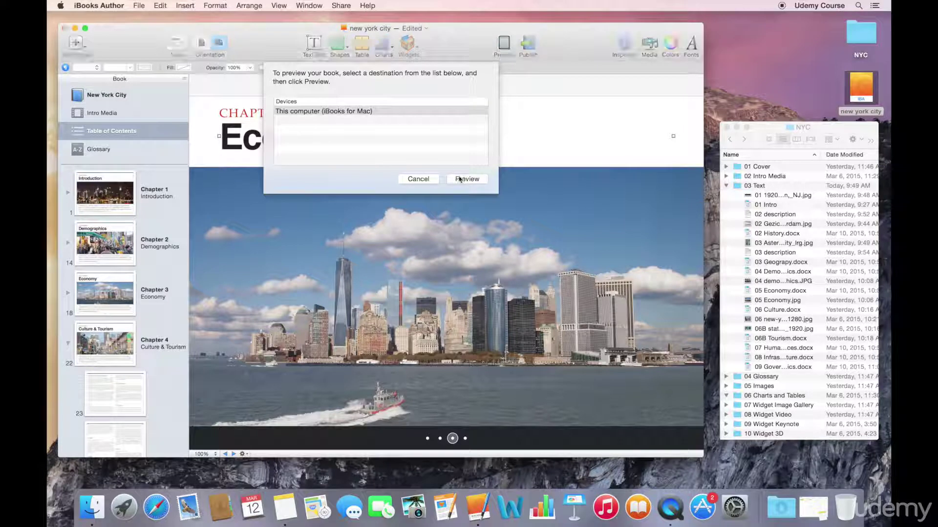
left_click(461, 180)
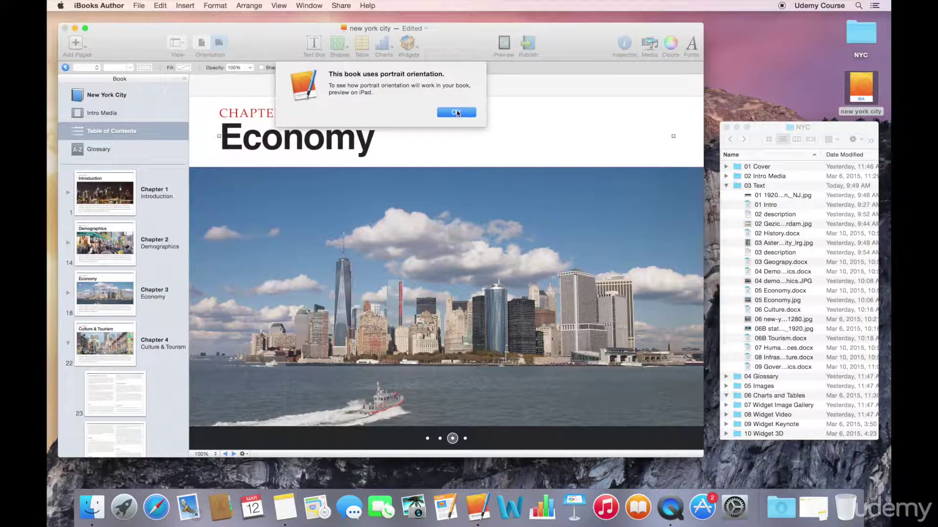
left_click(456, 112)
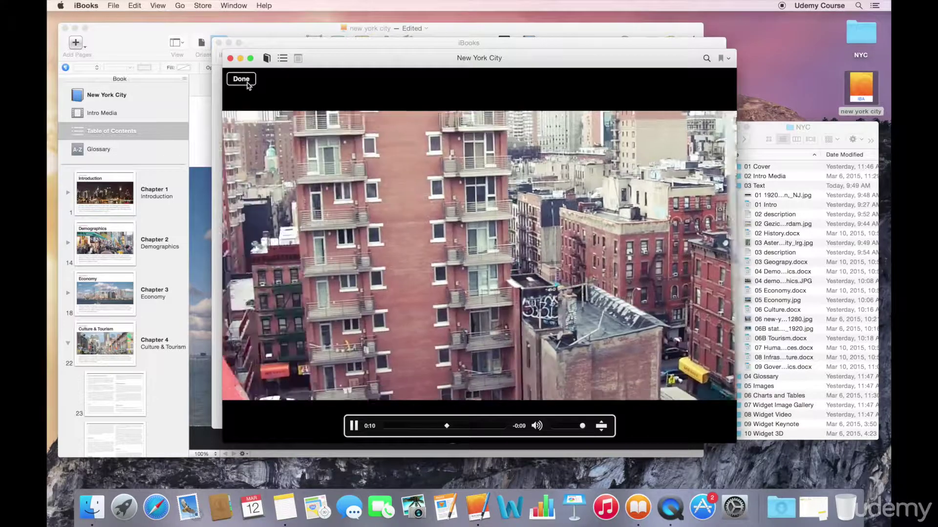
- Skip the intro video, browse to the Economy and Culture & Tourism chapters, then close the iBooks preview
left_click(246, 84)
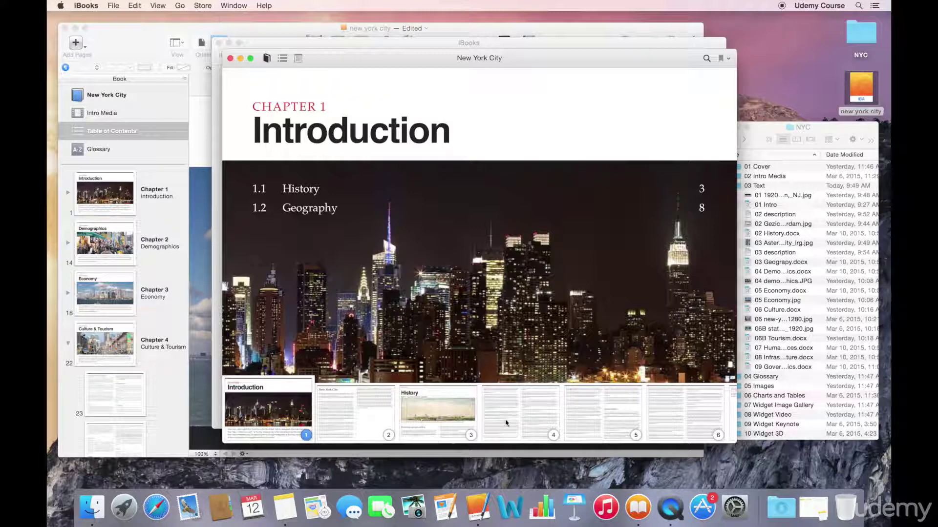
scroll(546, 420, "right", 5)
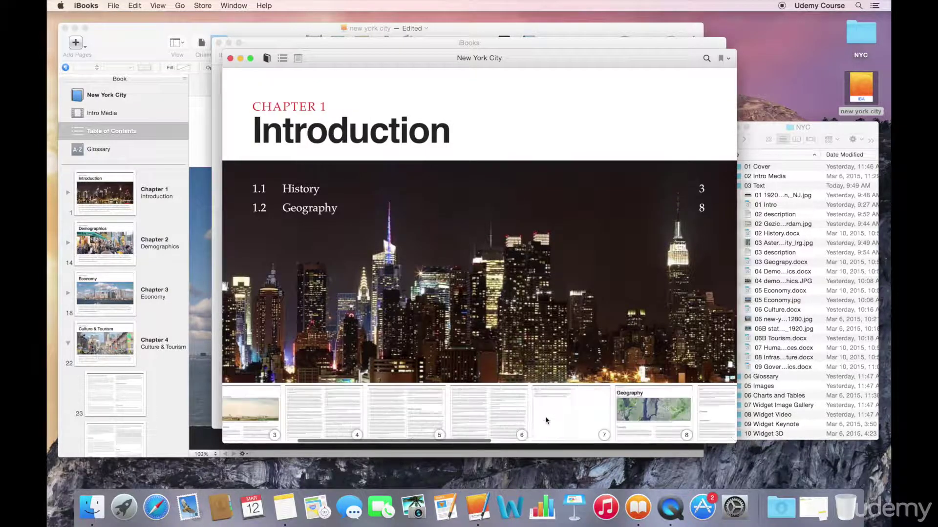
scroll(546, 420, "right", 6)
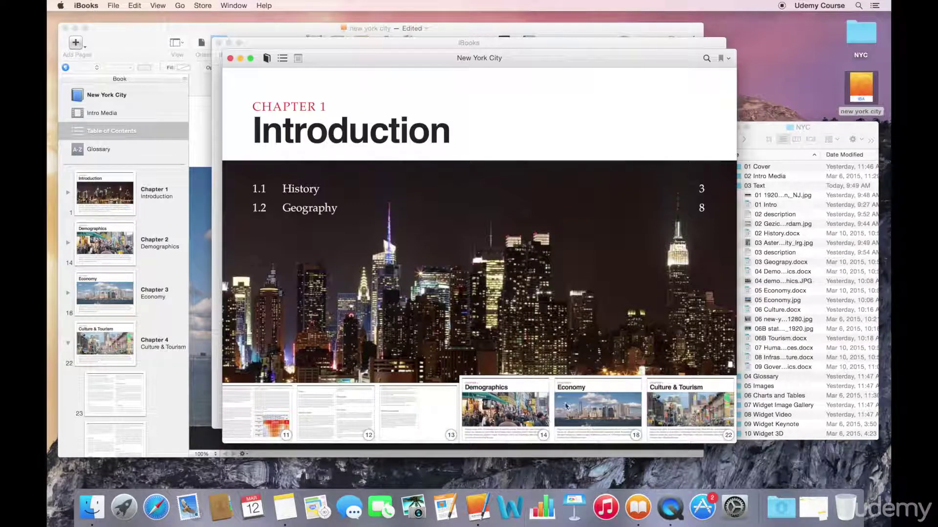
left_click(596, 406)
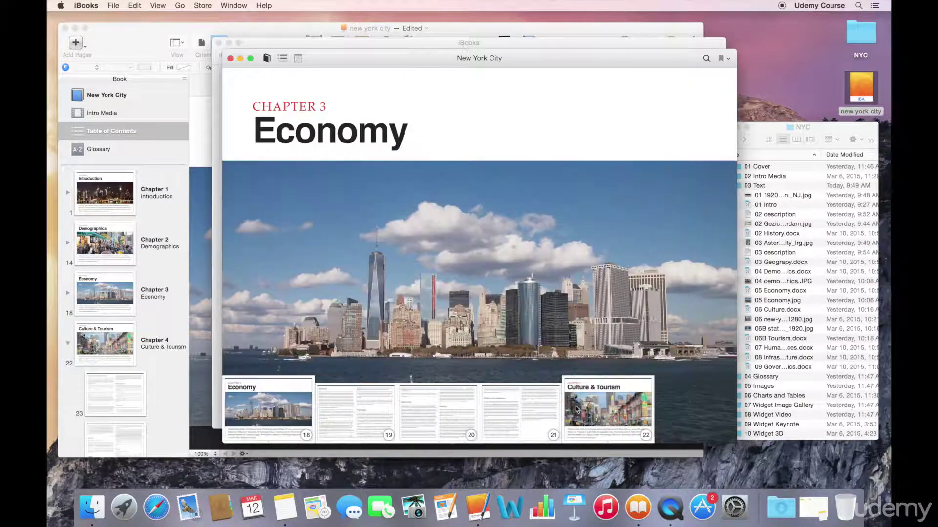
left_click(594, 407)
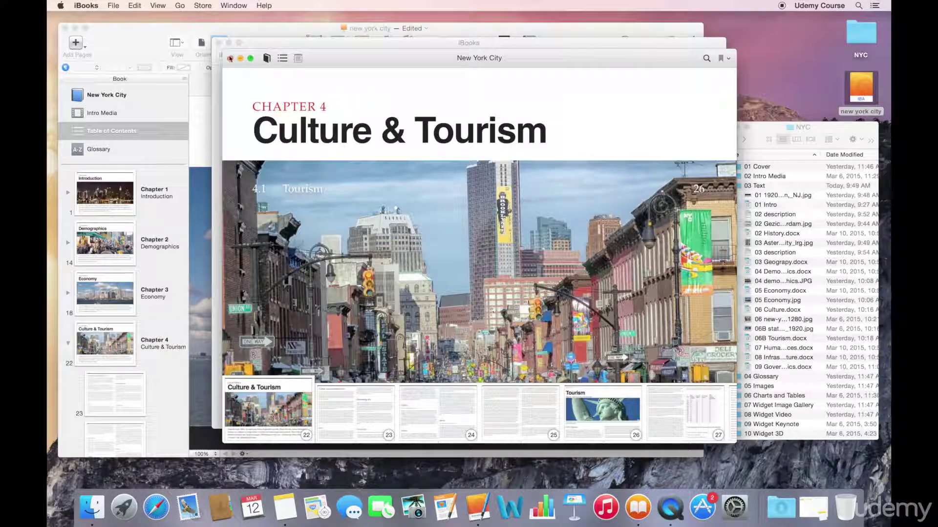
left_click(229, 58)
left_click(218, 42)
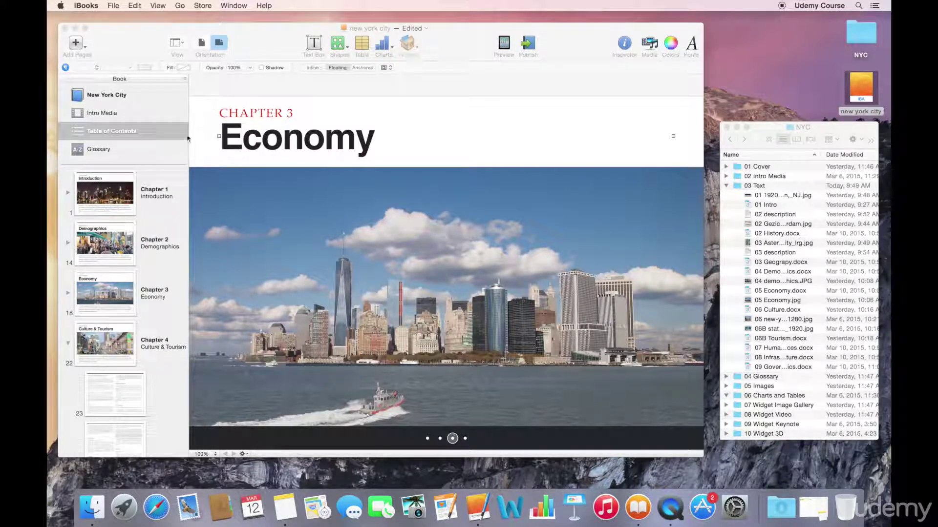
- Return iBooks Author's table of contents to Chapter 1 Introduction, listing History 3 and Geography 8
left_click(430, 439)
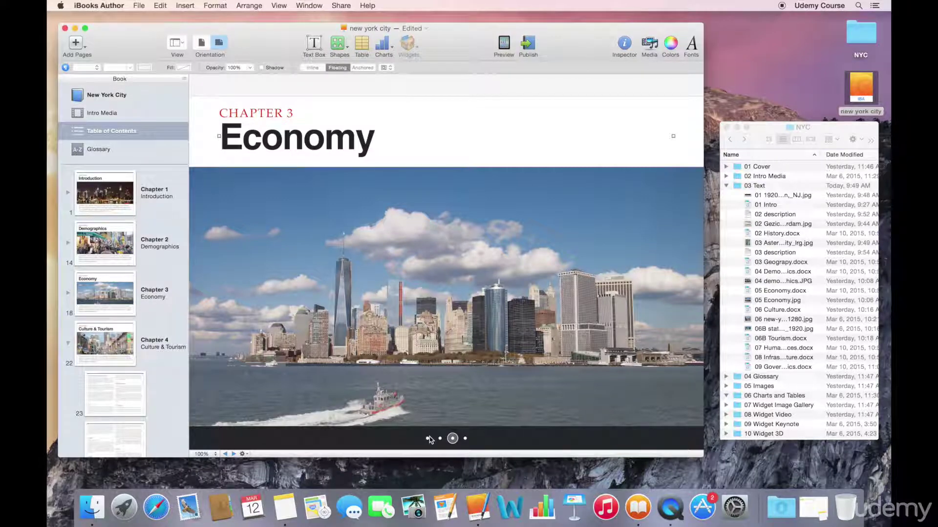
left_click(429, 438)
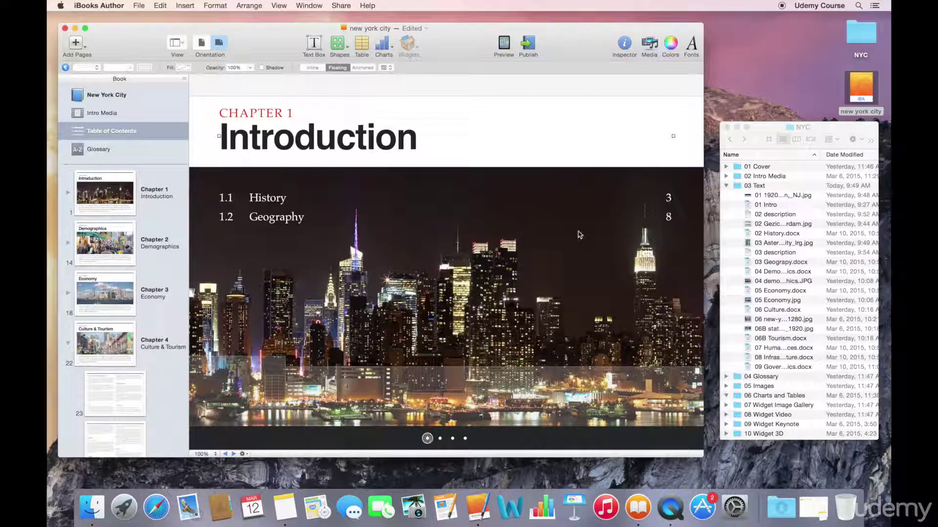
- Show the Document inspector's TOC settings listing sections and paragraph styles
left_click(623, 49)
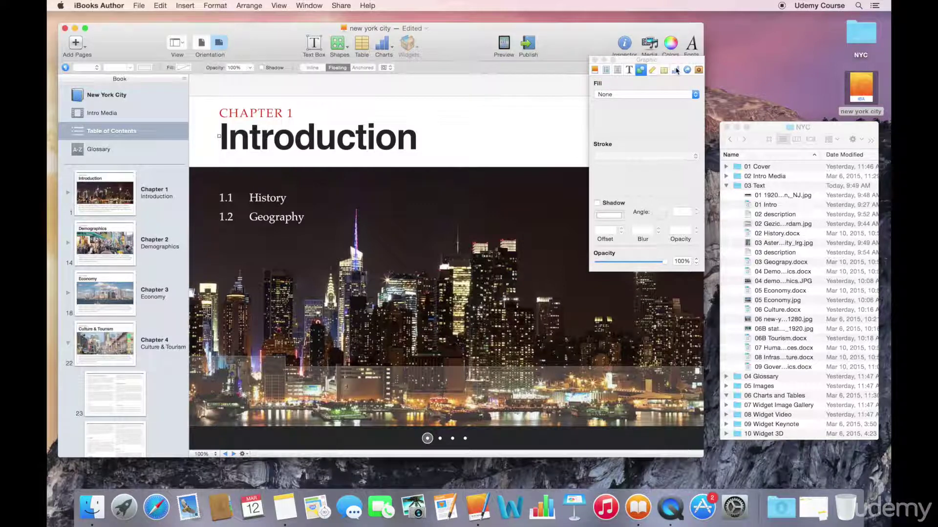
left_click(596, 74)
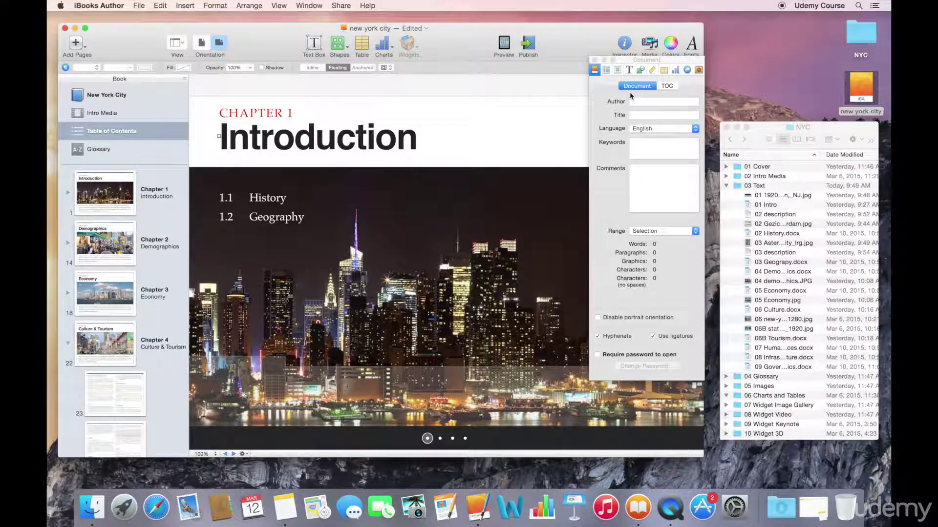
left_click(668, 86)
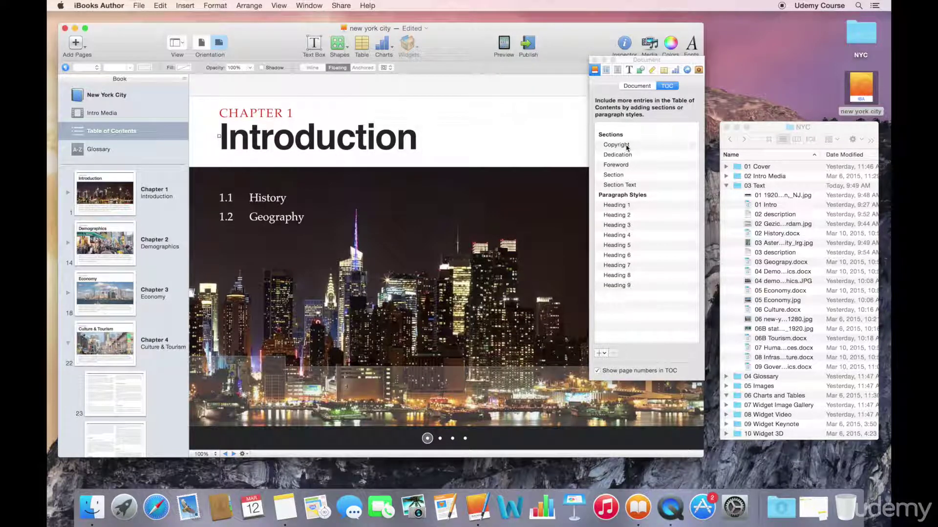
- Remove the Copyright section from the table of contents, then select the Heading 3 style
left_click(627, 146)
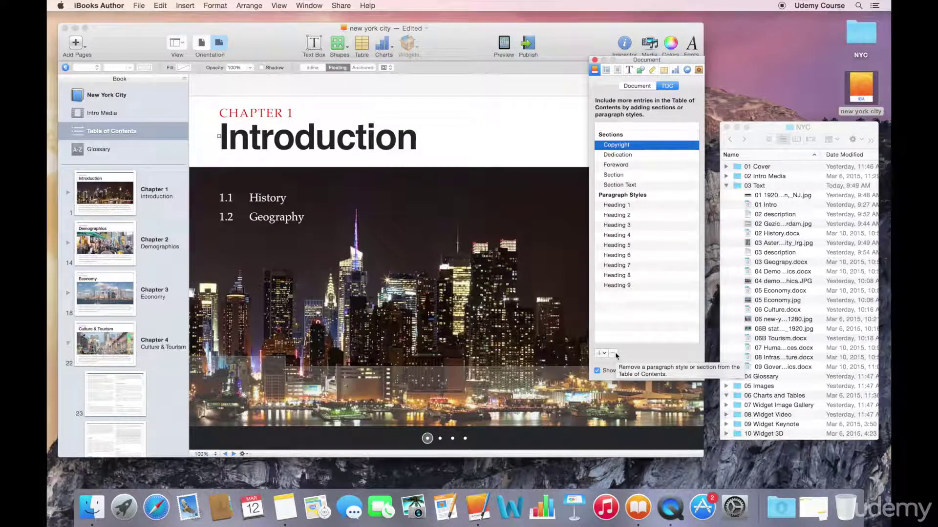
left_click(613, 353)
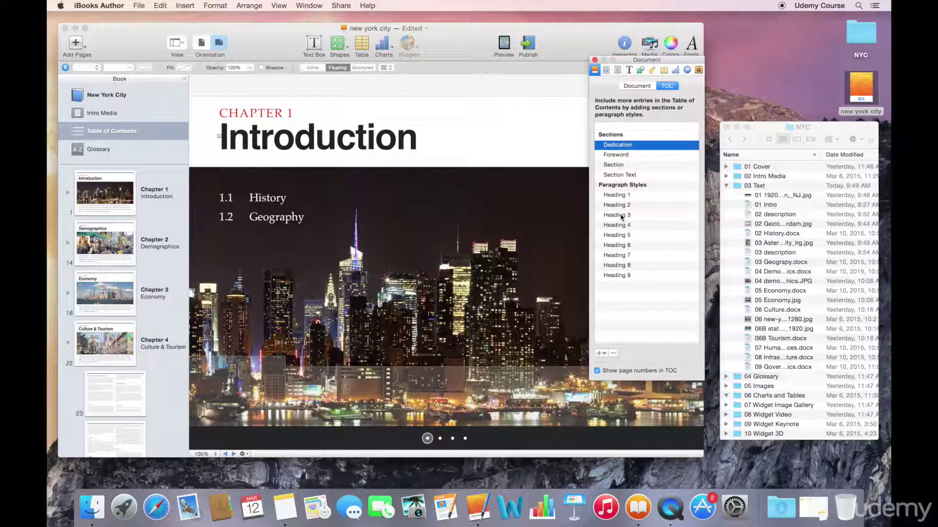
left_click(622, 216)
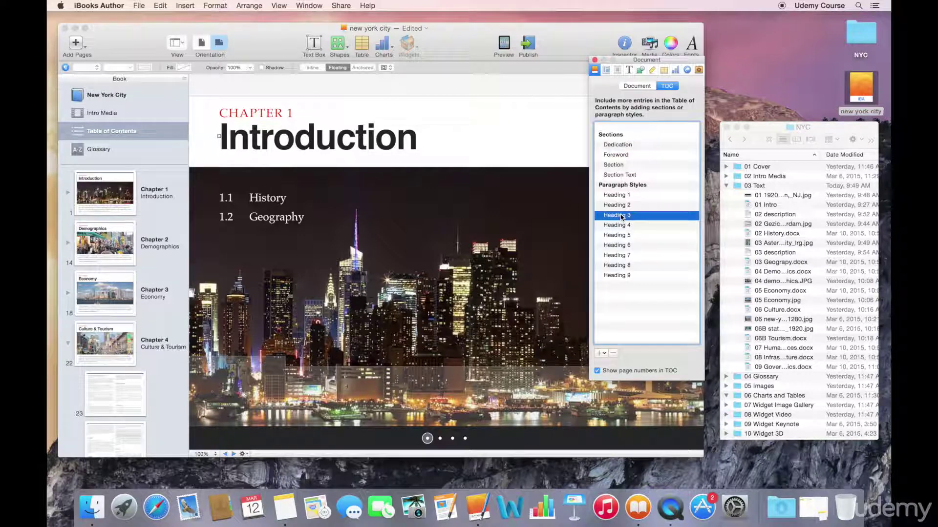
left_click(604, 356)
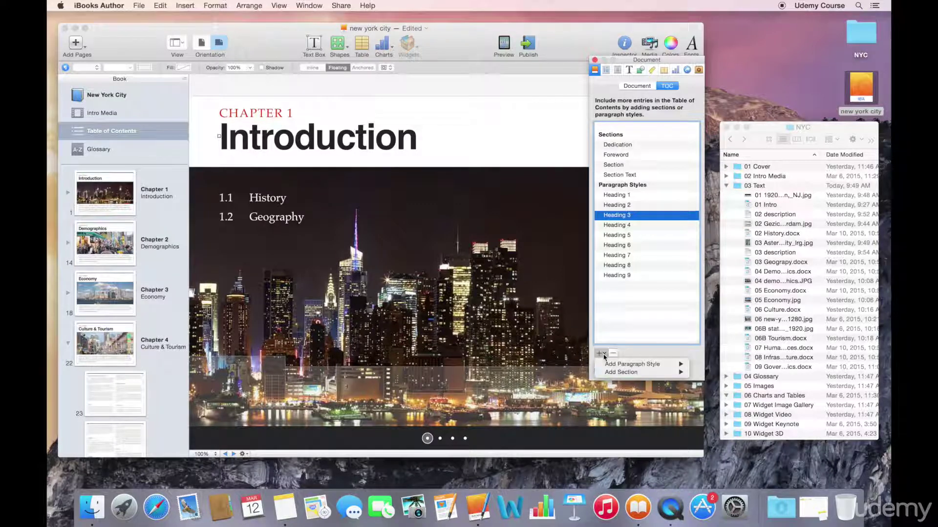
mouse_move(612, 368)
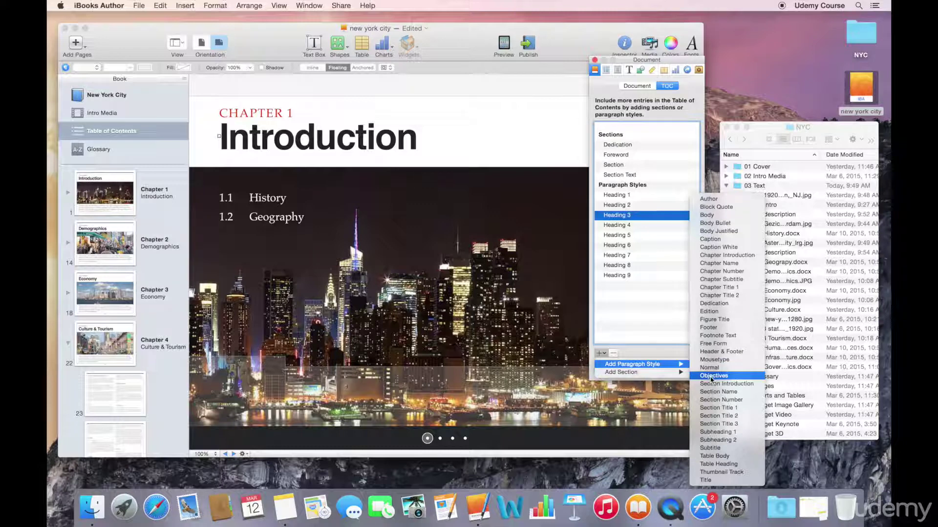
mouse_move(675, 374)
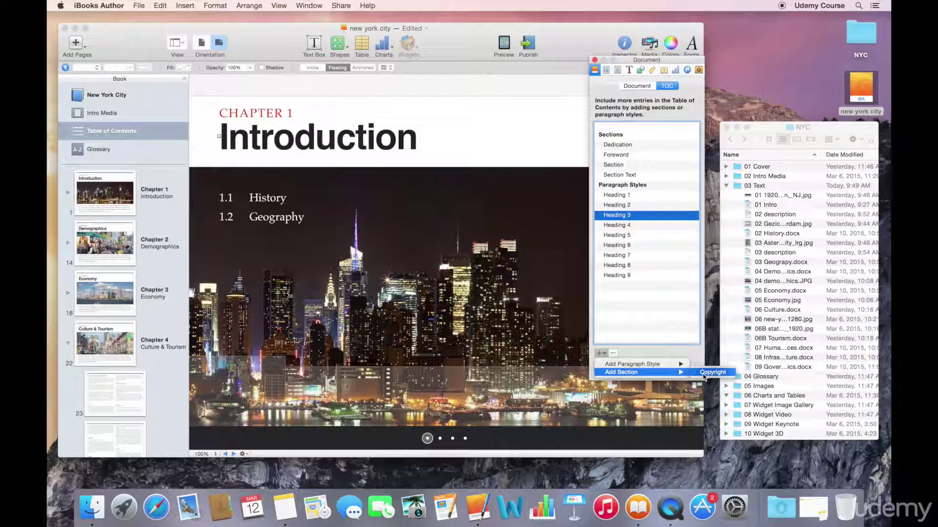
left_click(634, 60)
left_click_drag(634, 60, 778, 67)
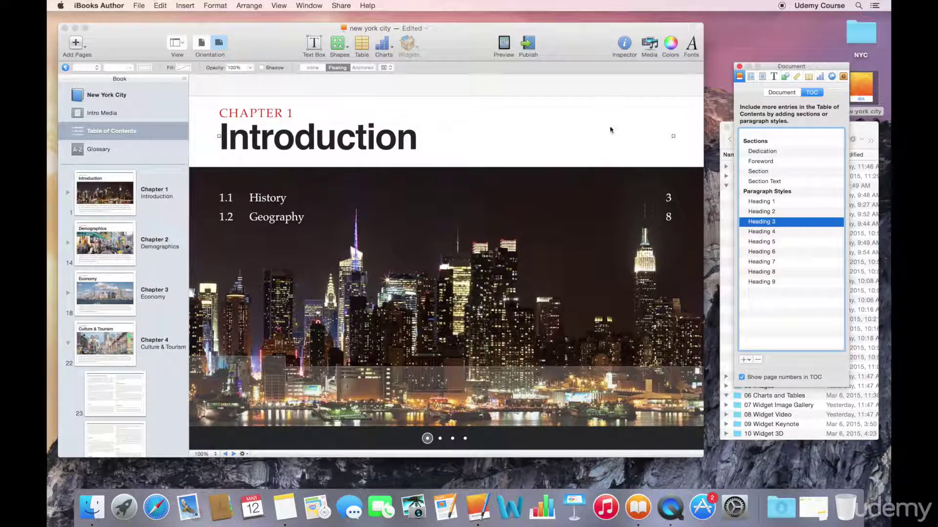
left_click(686, 184)
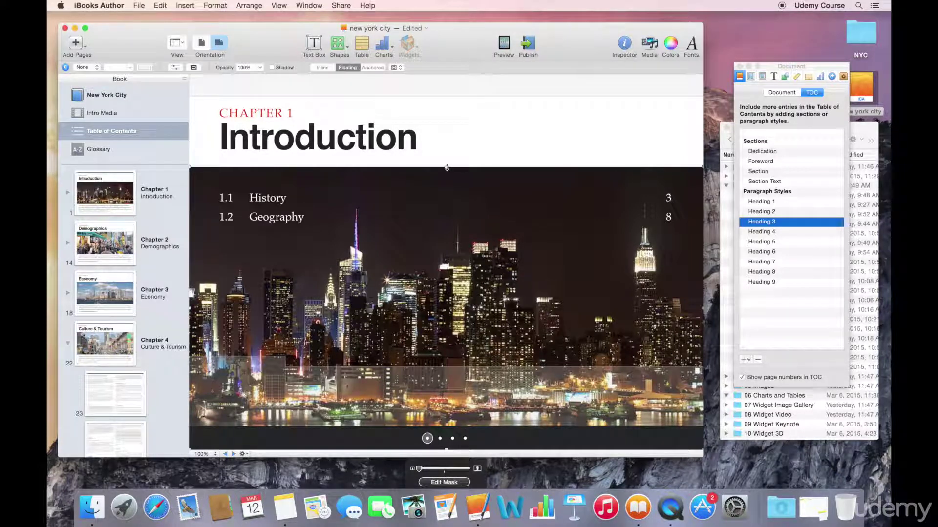
- Shrink the skyline background from its top edge, then view chapters 2 and 3 and return to Chapter 1
left_click_drag(446, 167, 449, 227)
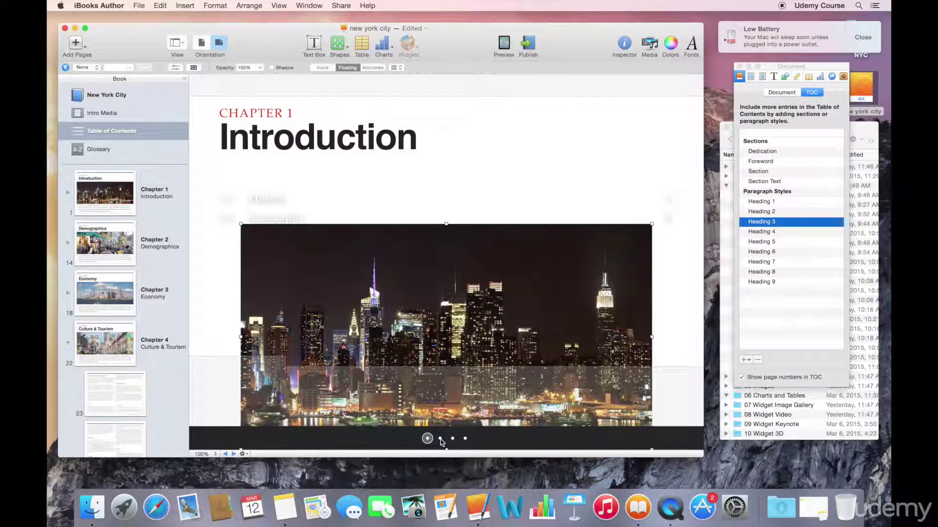
left_click(440, 439)
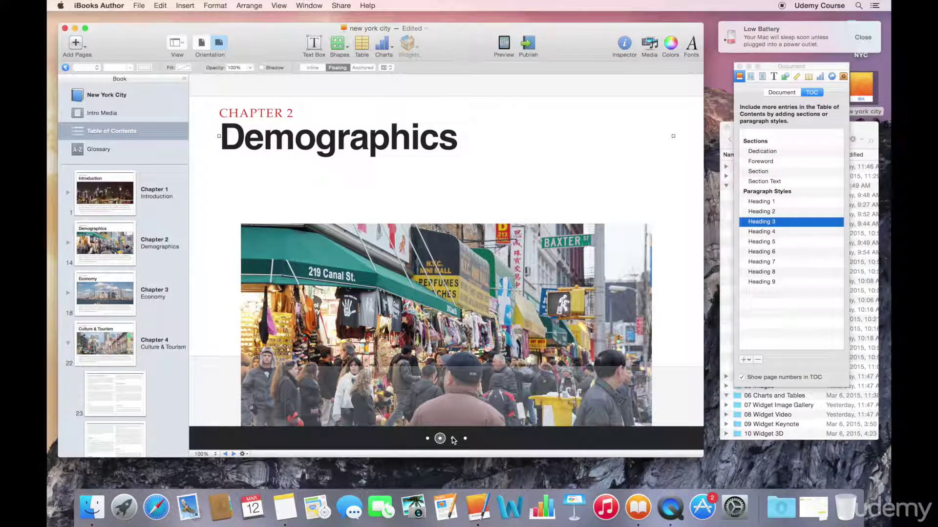
left_click(452, 439)
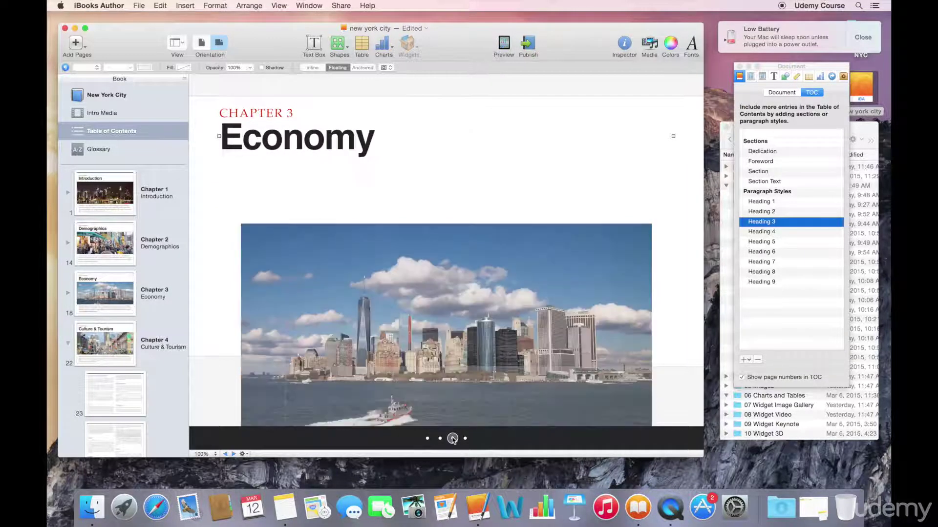
left_click(427, 439)
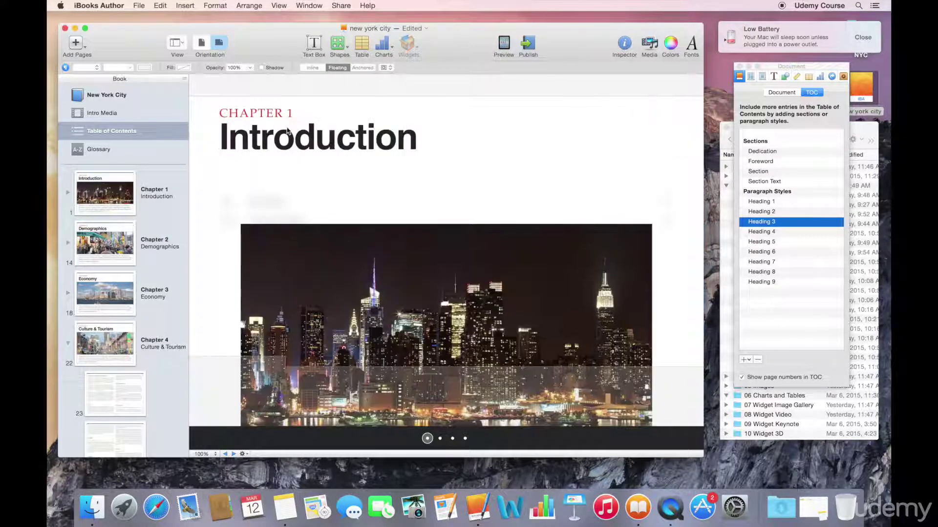
- Undo the background resize with Edit > Undo Resize so the skyline fills the page again
left_click(262, 118)
left_click(155, 5)
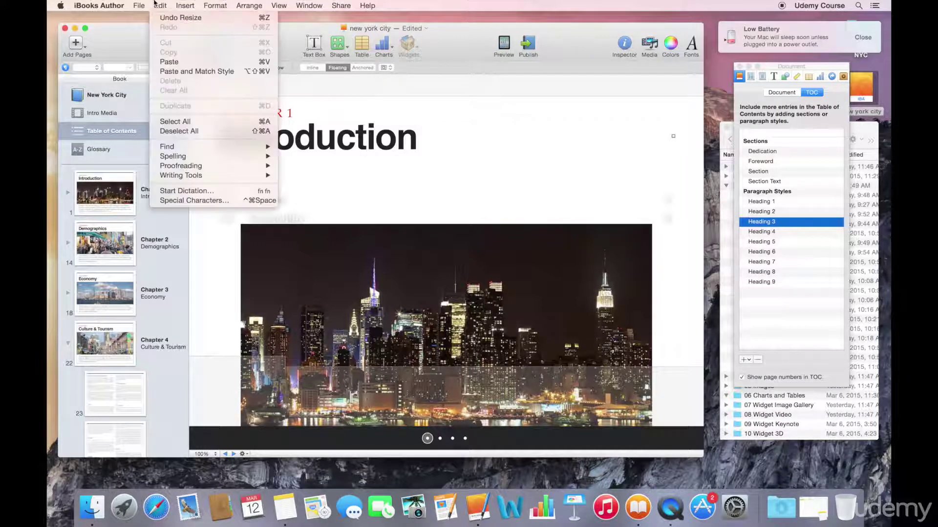
left_click(160, 18)
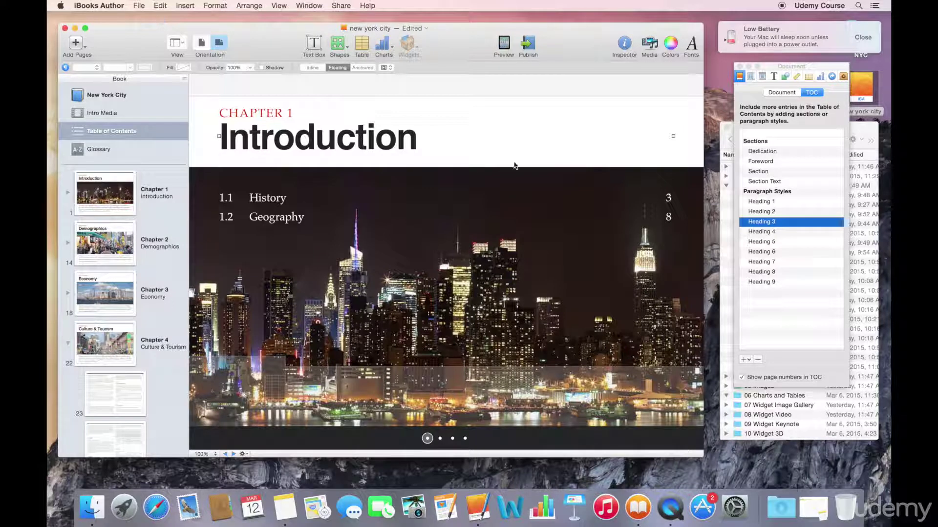
left_click(668, 200)
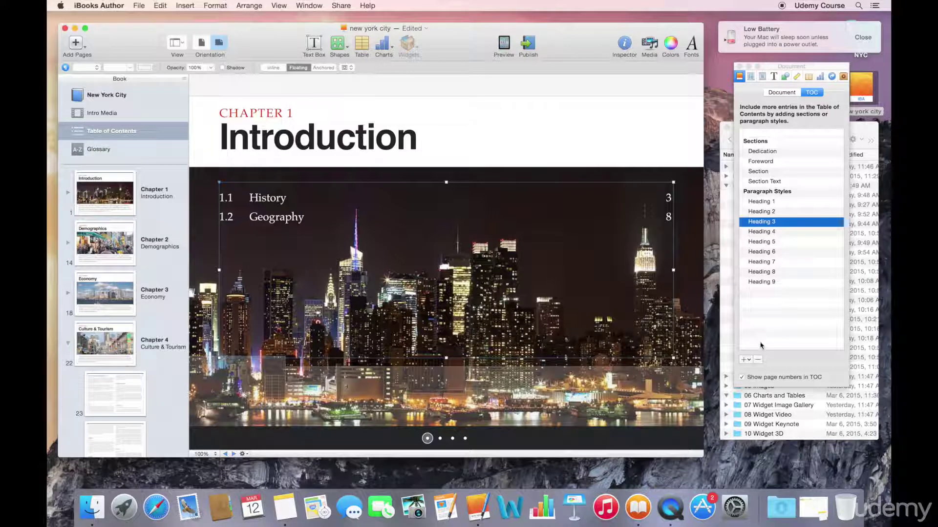
left_click(742, 378)
left_click(742, 378)
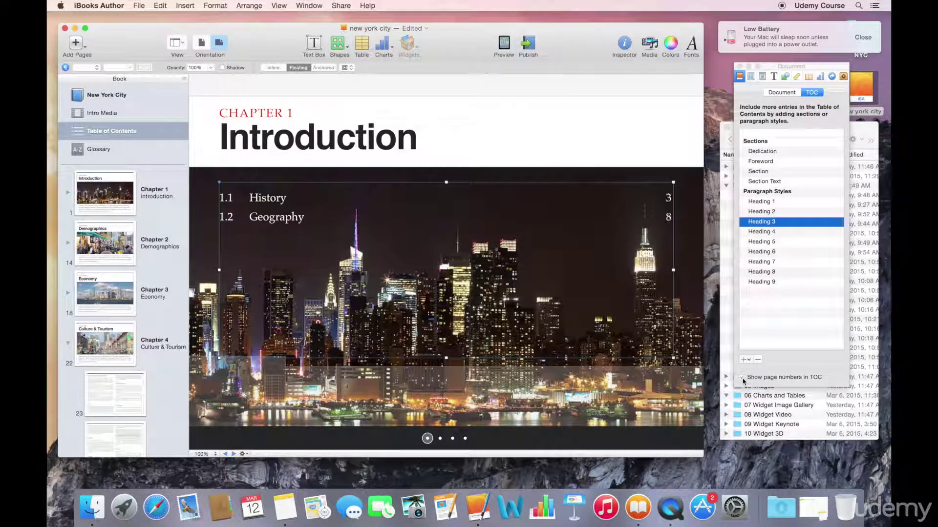